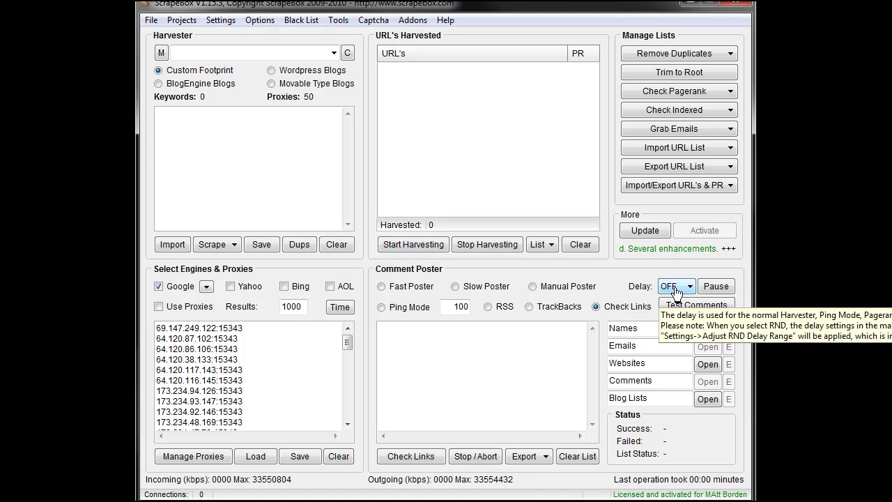
Examine the comment poster's delay choices and the RND delay range settings, and close them without applying changes
left_click(674, 287)
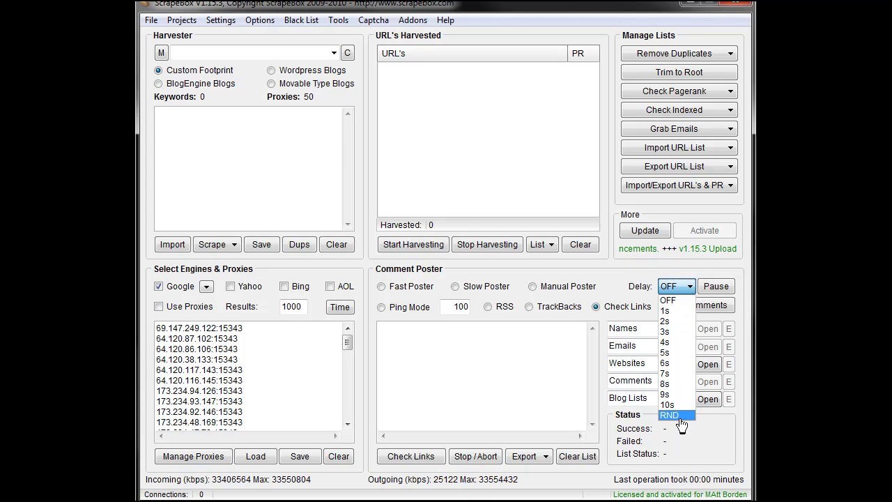
left_click(224, 22)
left_click(227, 23)
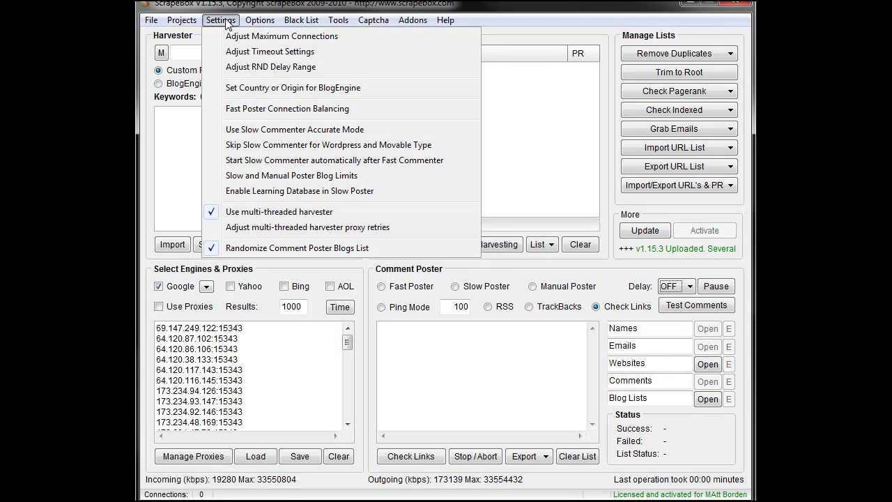
left_click(262, 67)
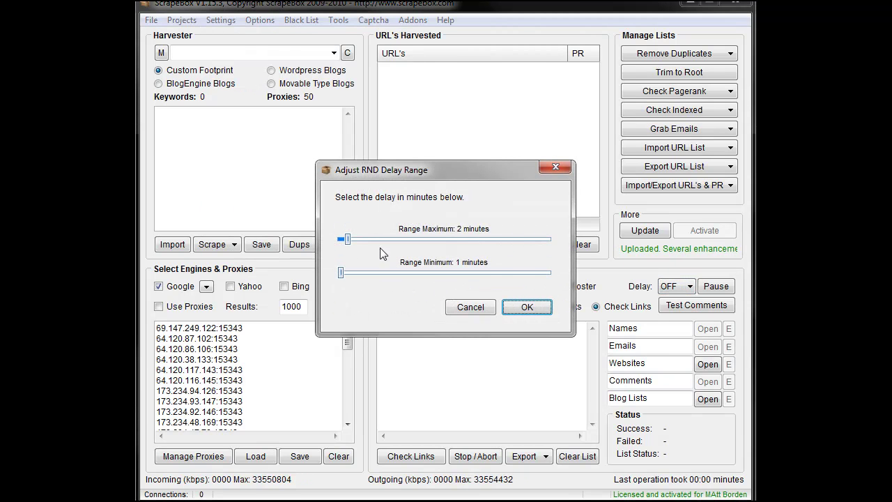
left_click(488, 308)
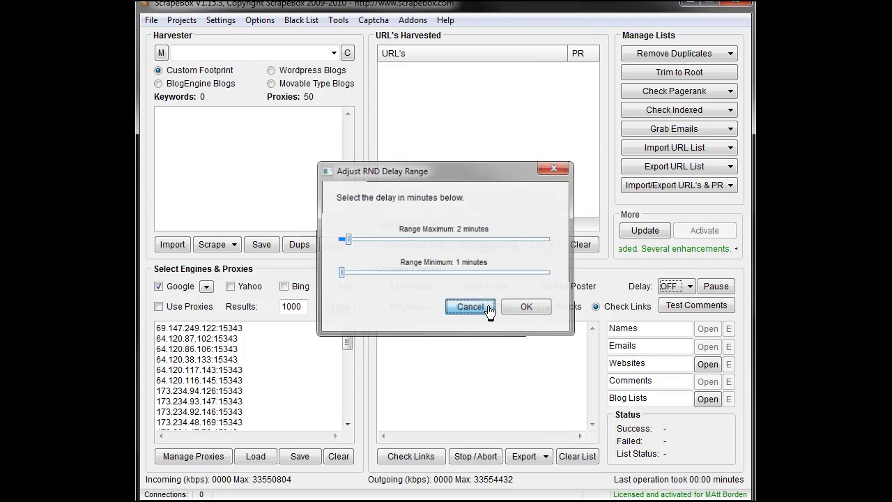
left_click(675, 286)
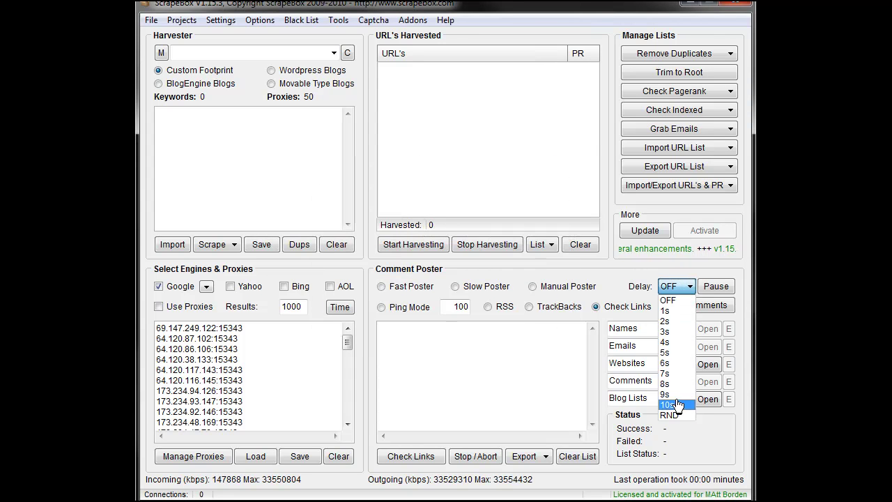
left_click(598, 275)
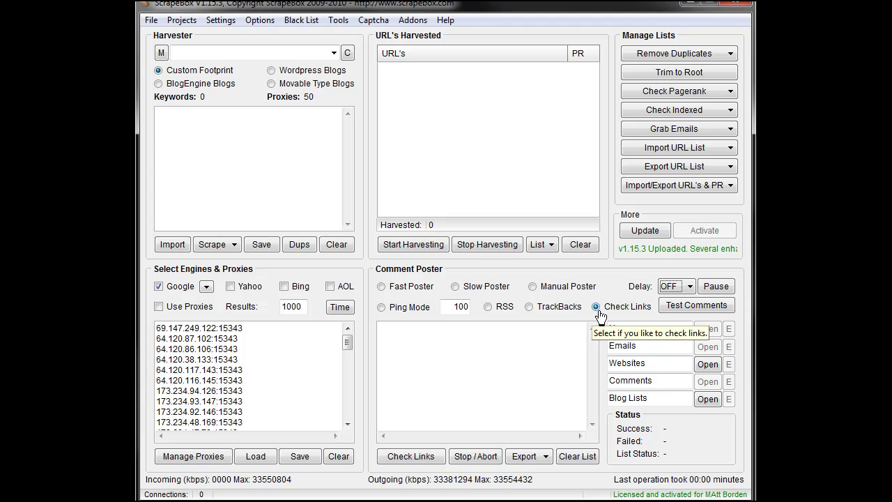
Switch the comment poster to Fast Poster mode and view its export choices
left_click(382, 287)
left_click(487, 307)
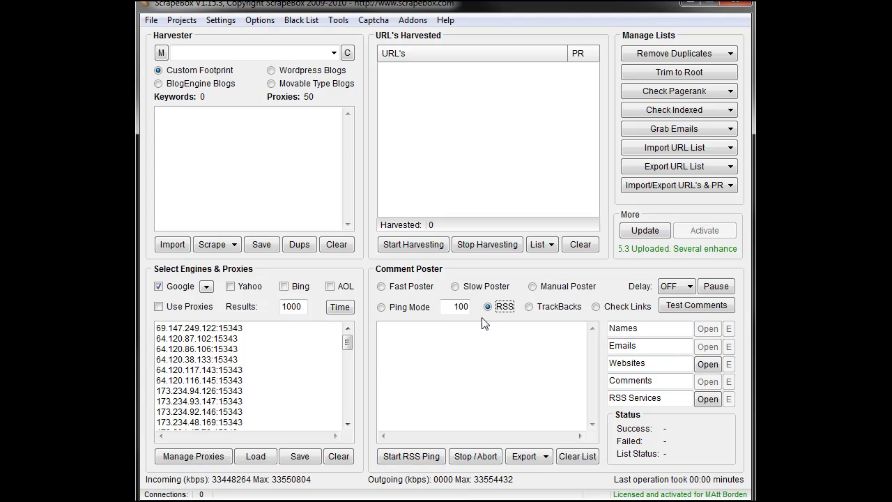
left_click(382, 287)
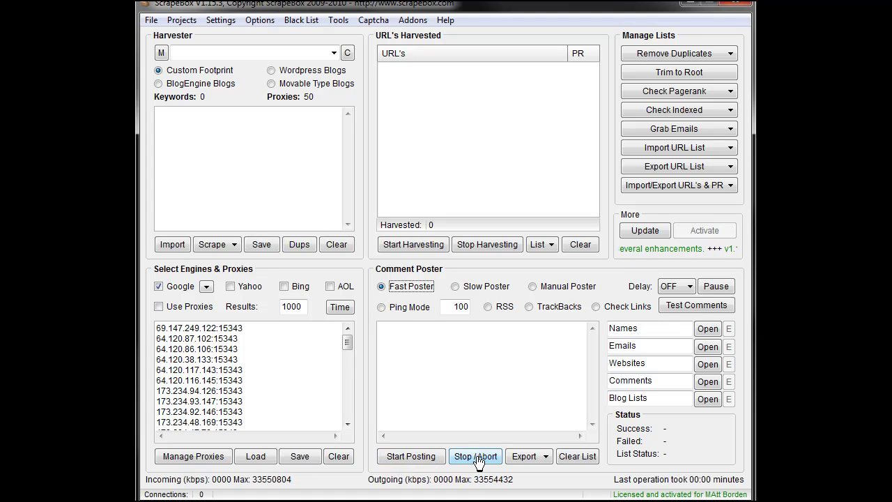
left_click(534, 457)
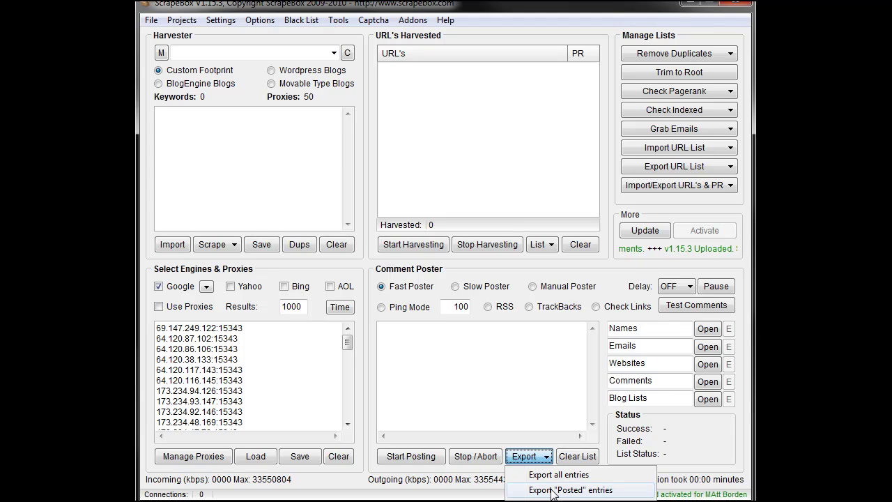
left_click(610, 451)
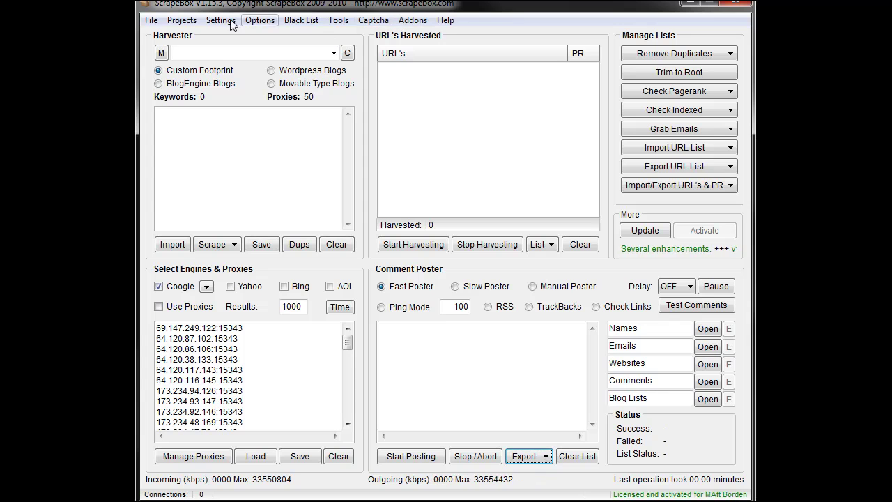
Examine the maximum connections settings for the harvesters, posters and checkers, and close them without applying changes
left_click(151, 20)
mouse_move(182, 20)
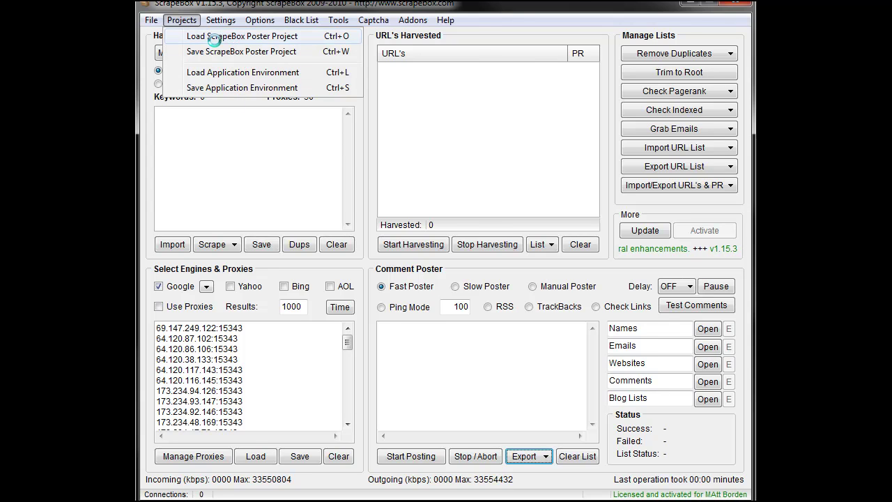
mouse_move(217, 19)
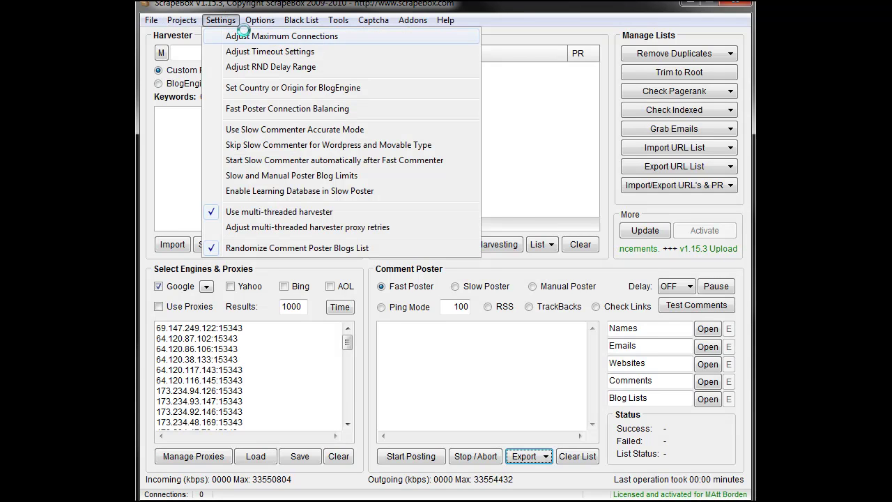
left_click(392, 36)
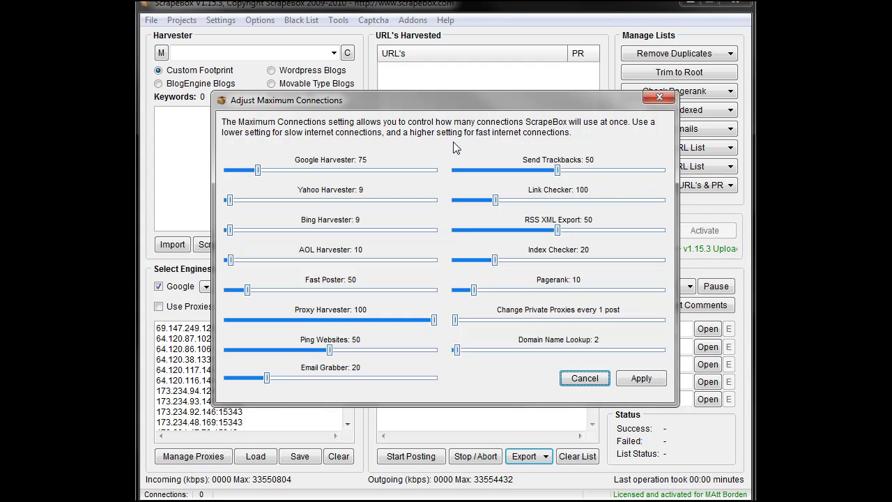
left_click(584, 379)
left_click(220, 20)
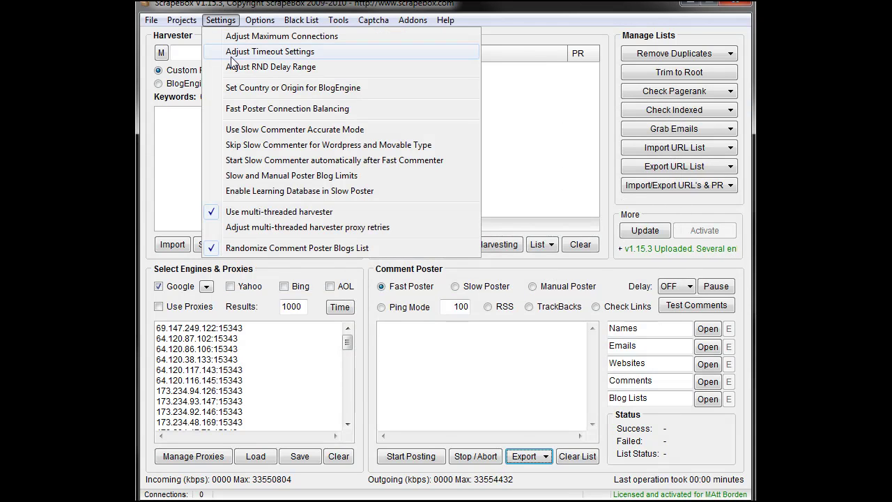
left_click(244, 38)
left_click(478, 397)
Review the blog size limit settings for the slow and manual posters and cancel the dialog
left_click(221, 21)
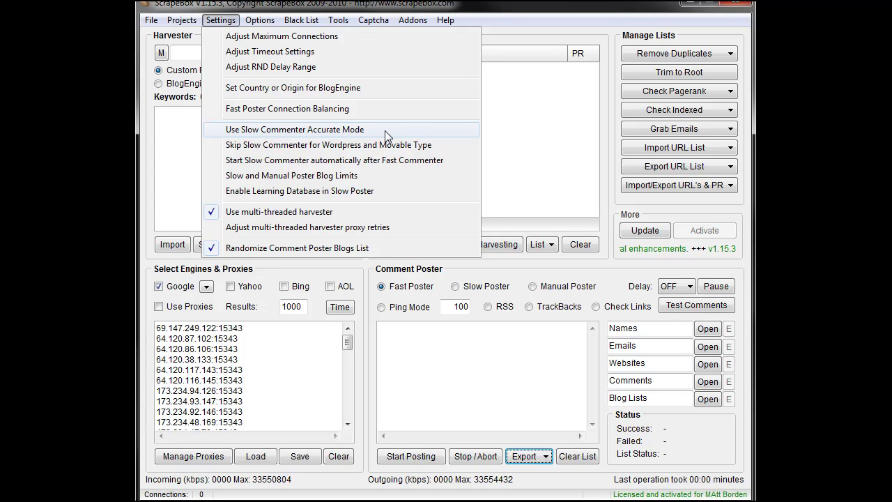
left_click(397, 178)
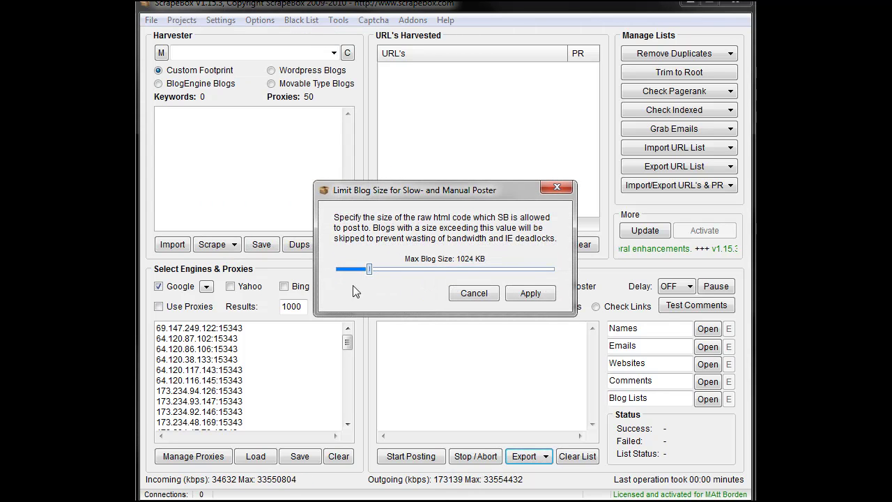
left_click(474, 293)
Review the proxy retries setting of the multi-threaded harvester and cancel the dialog
left_click(221, 19)
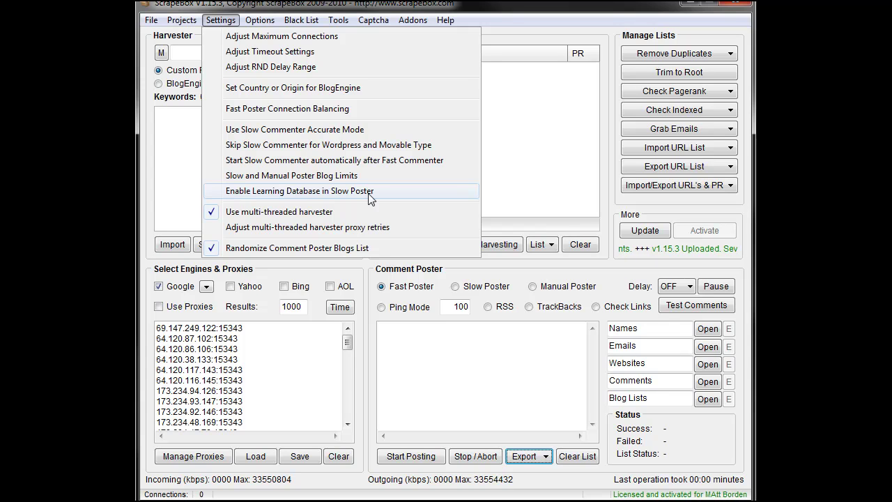
left_click(379, 229)
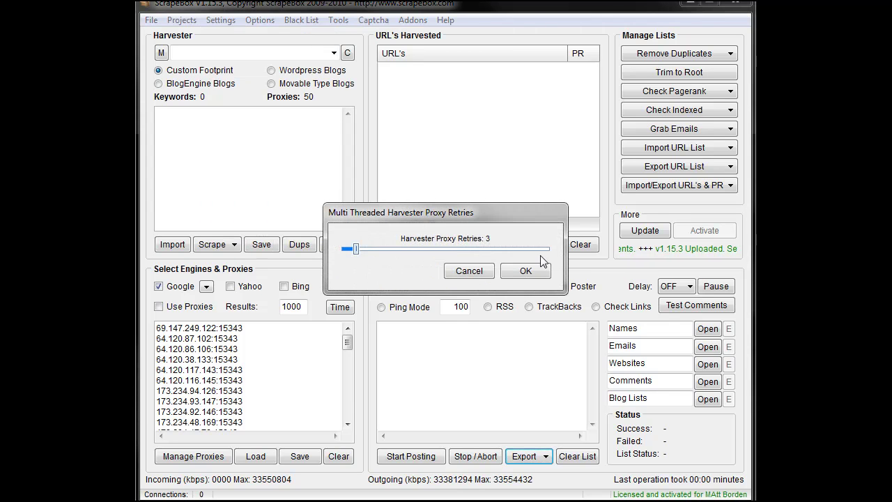
left_click(473, 272)
Review the title, link and description settings for the RSS XML export and cancel the dialog
left_click(221, 19)
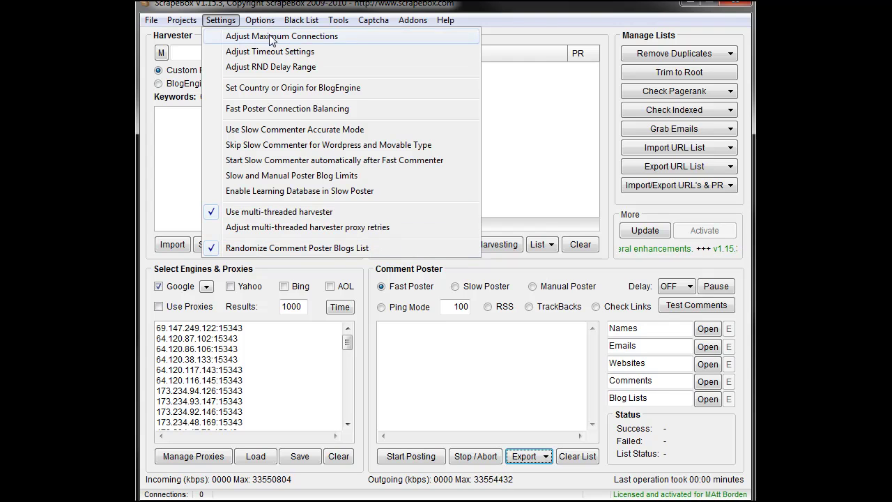
mouse_move(259, 21)
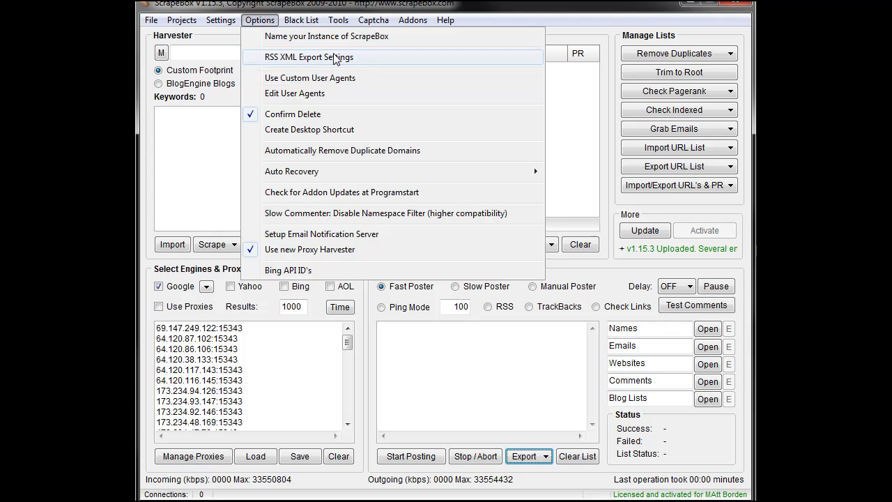
left_click(360, 64)
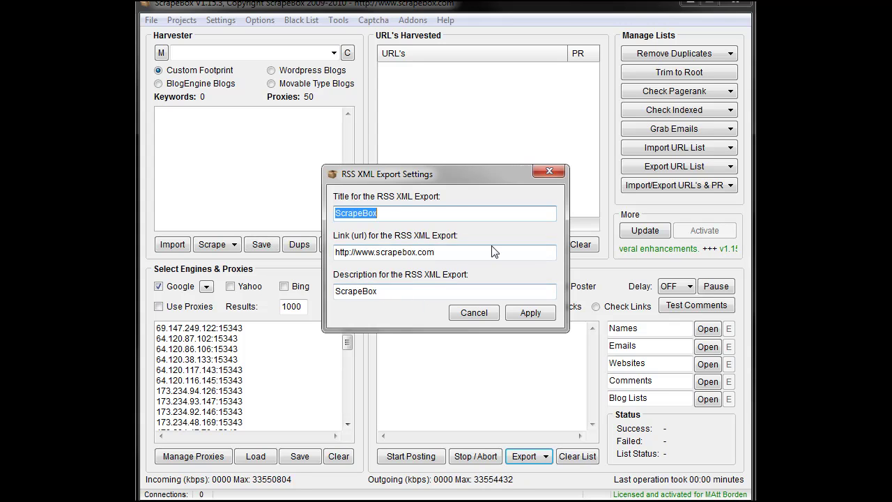
left_click(475, 315)
Open the list of custom user agents for editing, examine its entries and cancel the dialog
left_click(268, 23)
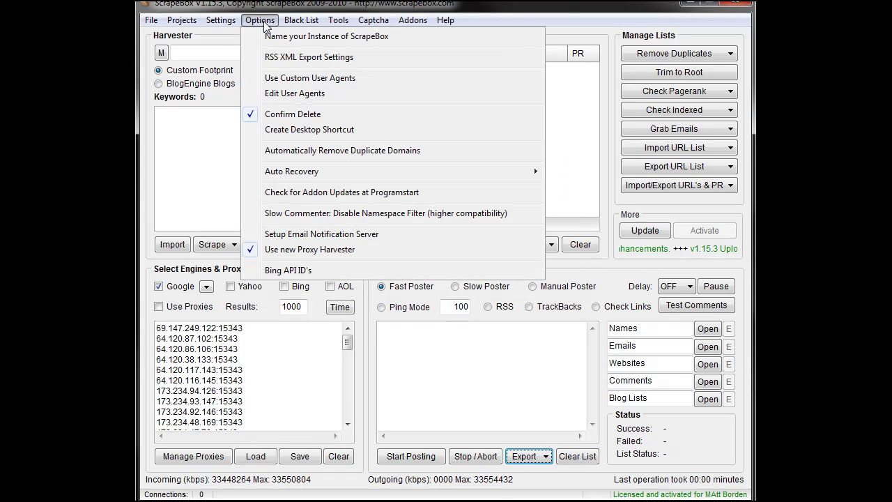
left_click(340, 80)
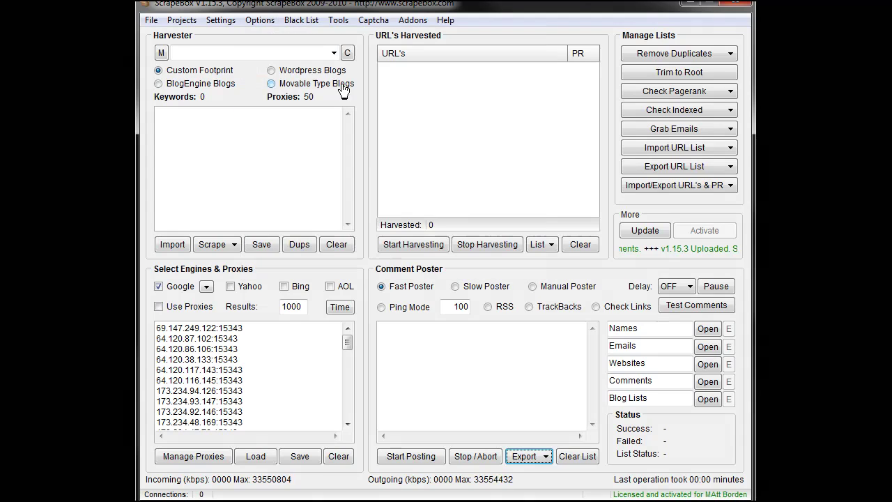
left_click(260, 23)
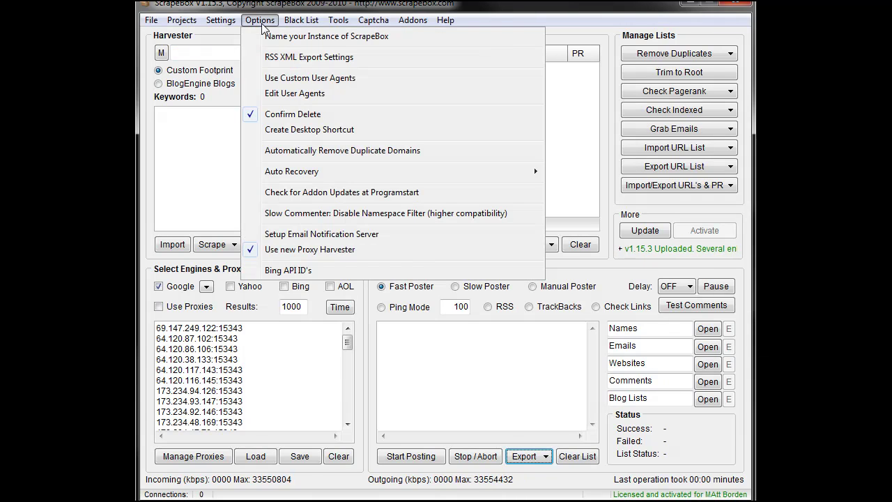
left_click(314, 95)
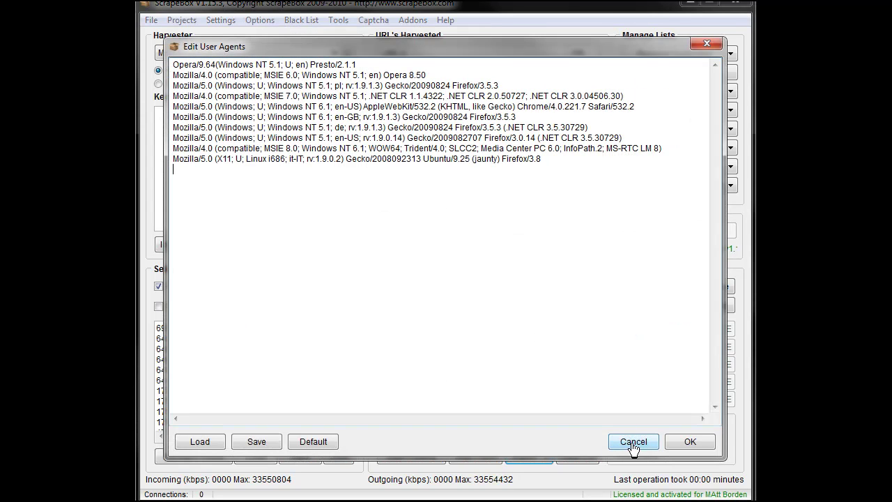
left_click(633, 442)
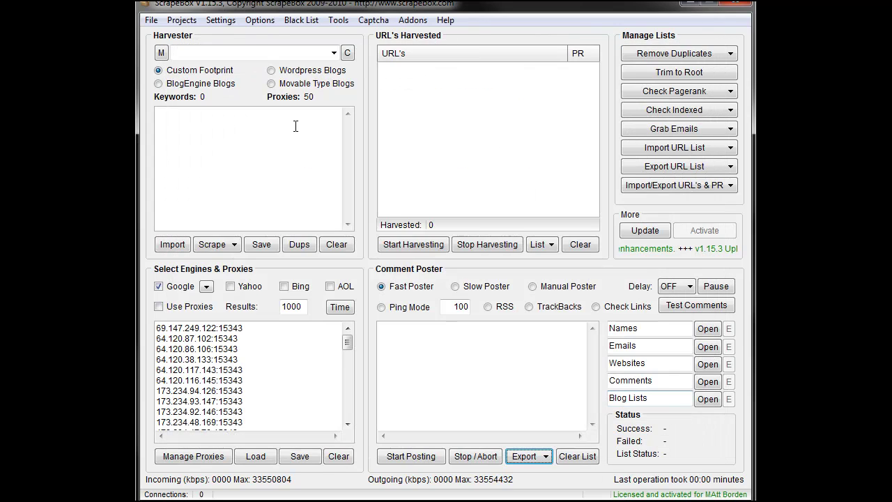
Look through the program options, review the notification email server setup and cancel it
left_click(222, 21)
mouse_move(259, 20)
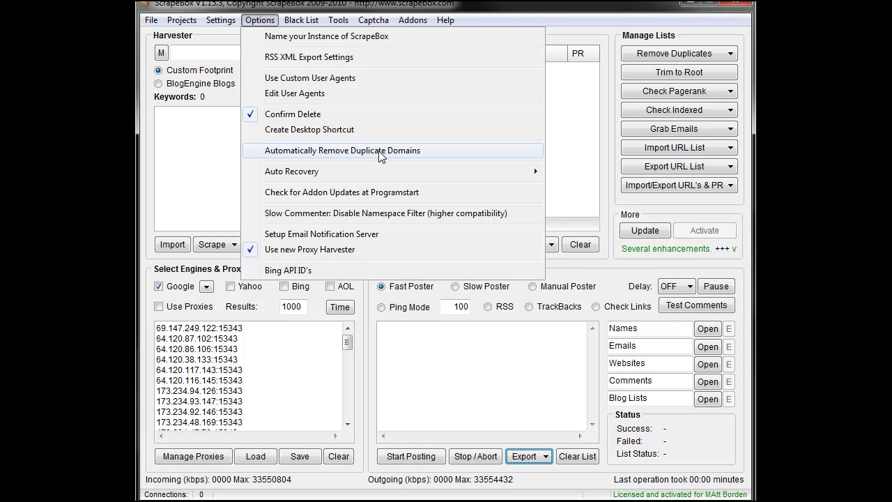
mouse_move(356, 170)
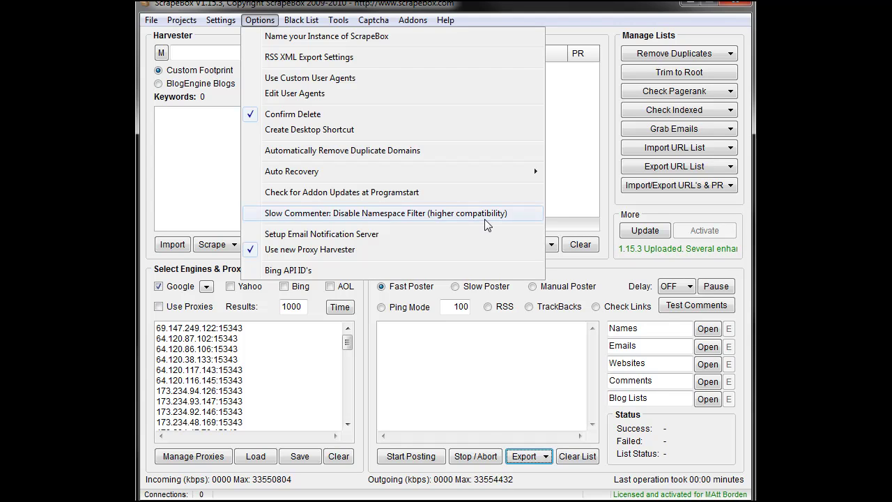
left_click(414, 247)
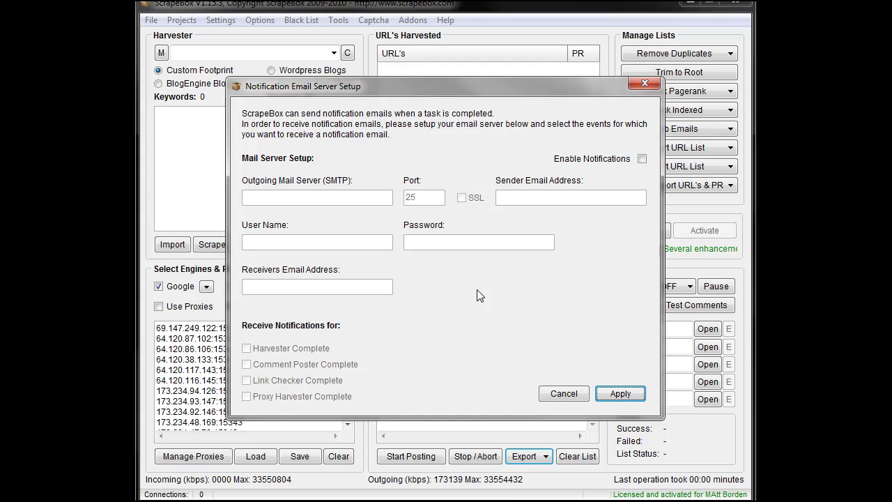
left_click(564, 395)
Review the fields for the Bing API IDs and close the dialog without entering any
left_click(261, 21)
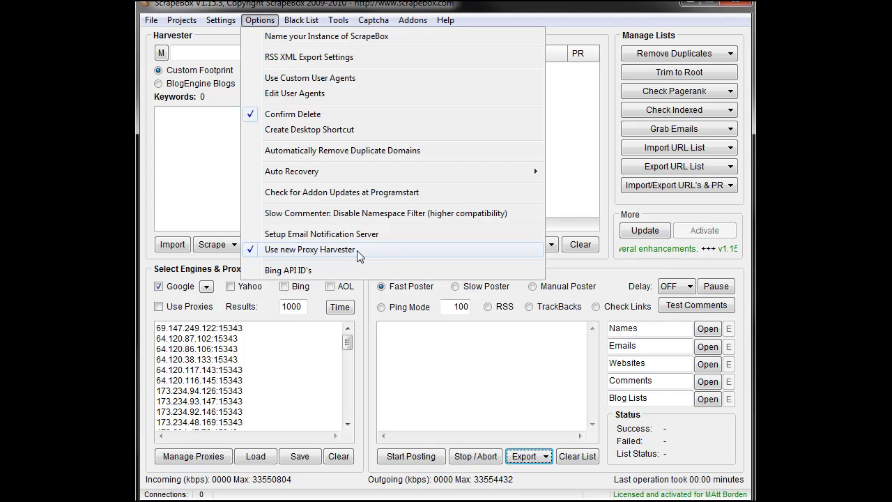
left_click(357, 269)
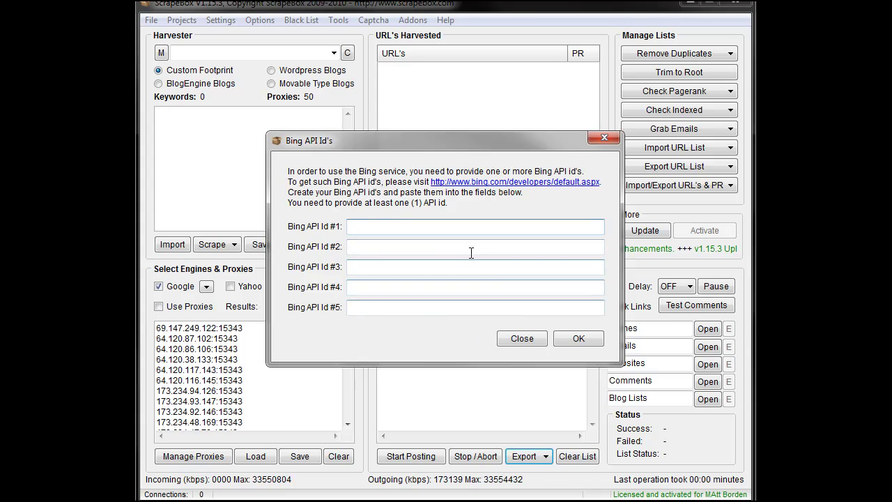
left_click(523, 338)
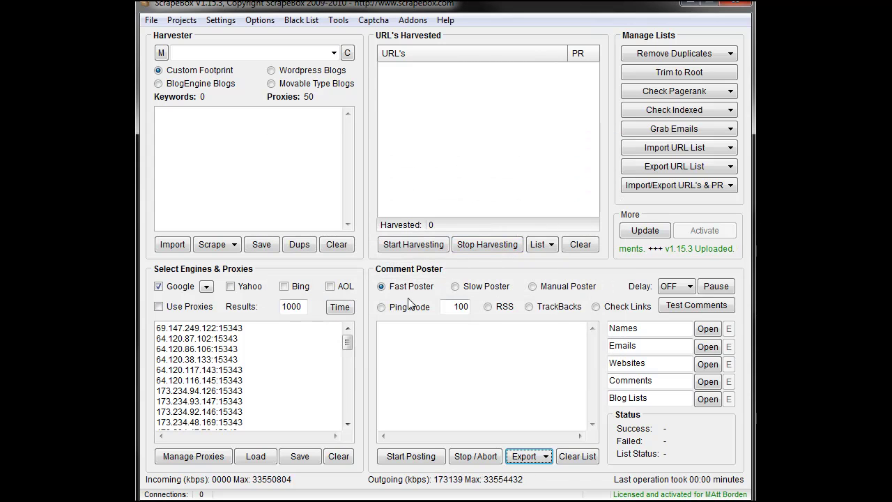